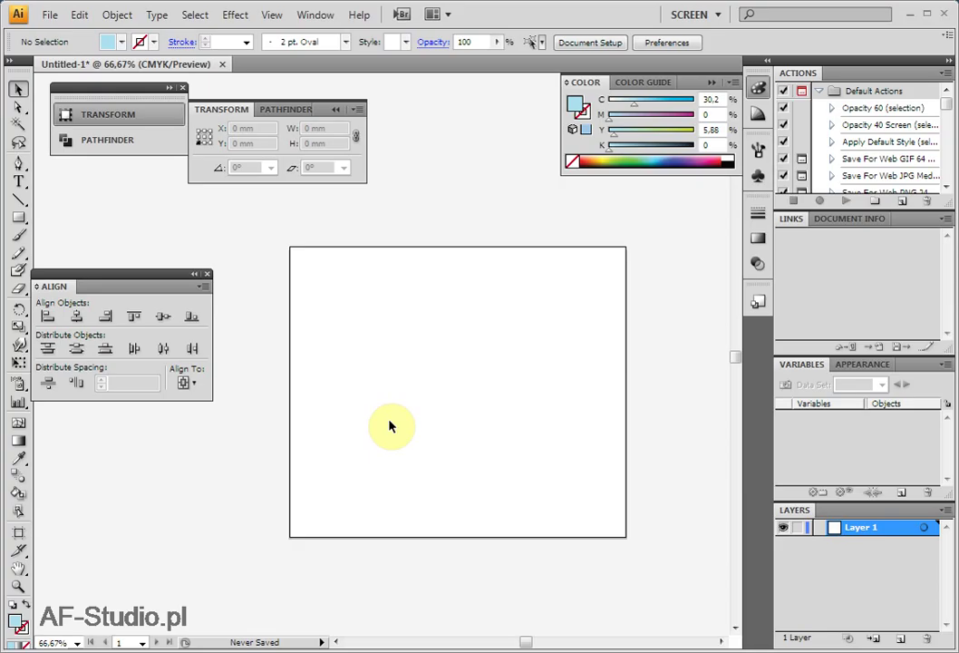
Step: Draw a tall thin black (C100/K100) rectangle, about 4.2 × 89.4 mm, on the artboard
{"action": "left_click", "coordinate": [16, 217]}
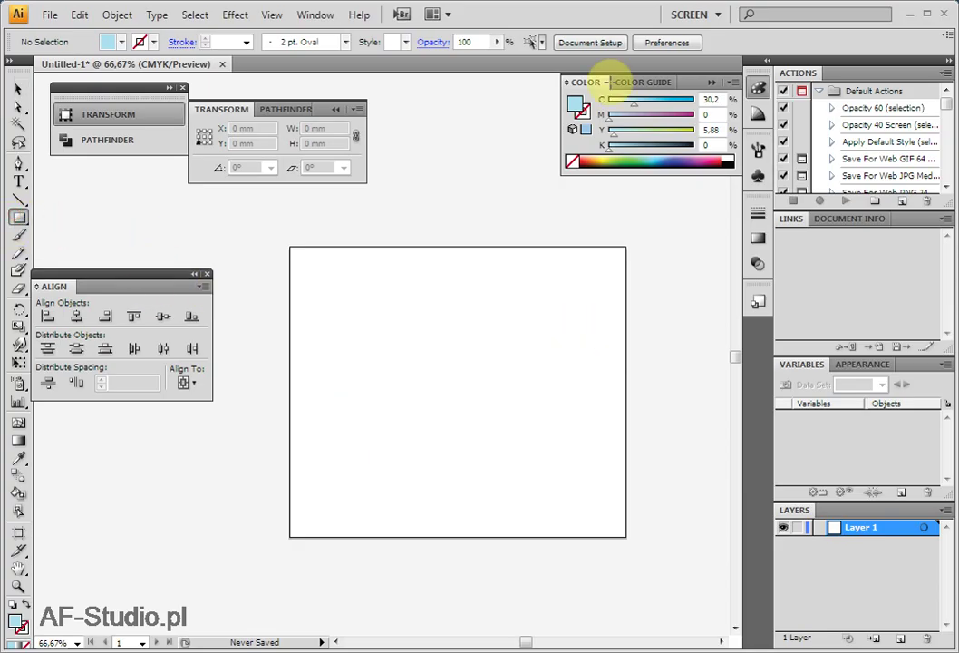
{"action": "left_click_drag", "start_coordinate": [634, 105], "coordinate": [706, 102]}
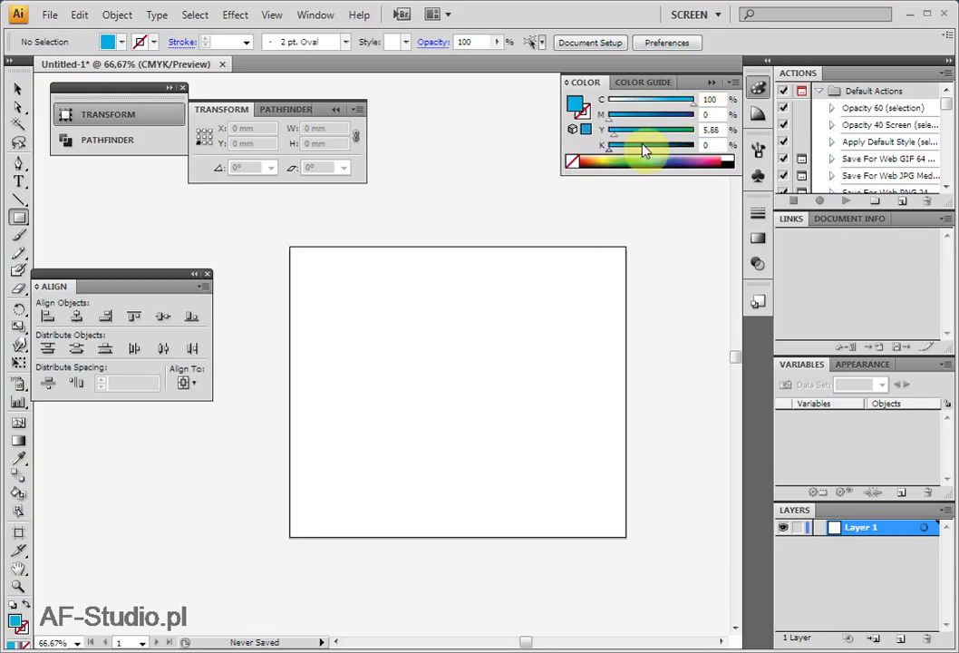
{"action": "left_click_drag", "start_coordinate": [620, 147], "coordinate": [695, 148]}
{"action": "mouse_move", "coordinate": [565, 286]}
{"action": "left_mouse_down"}
{"action": "mouse_move", "coordinate": [573, 435]}
{"action": "mouse_move", "coordinate": [686, 342]}
{"action": "left_mouse_up"}
{"action": "left_click", "coordinate": [20, 89]}
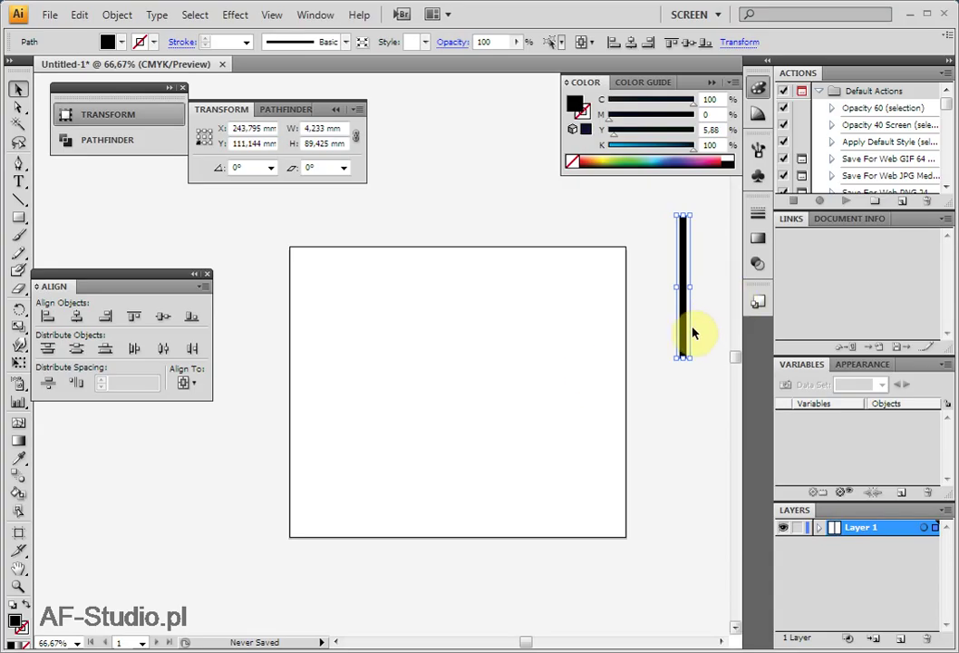
Step: Place a copy of the bar on the artboard and shorten it from the bottom
{"action": "left_click_drag", "start_coordinate": [685, 326], "coordinate": [464, 424], "text": "alt"}
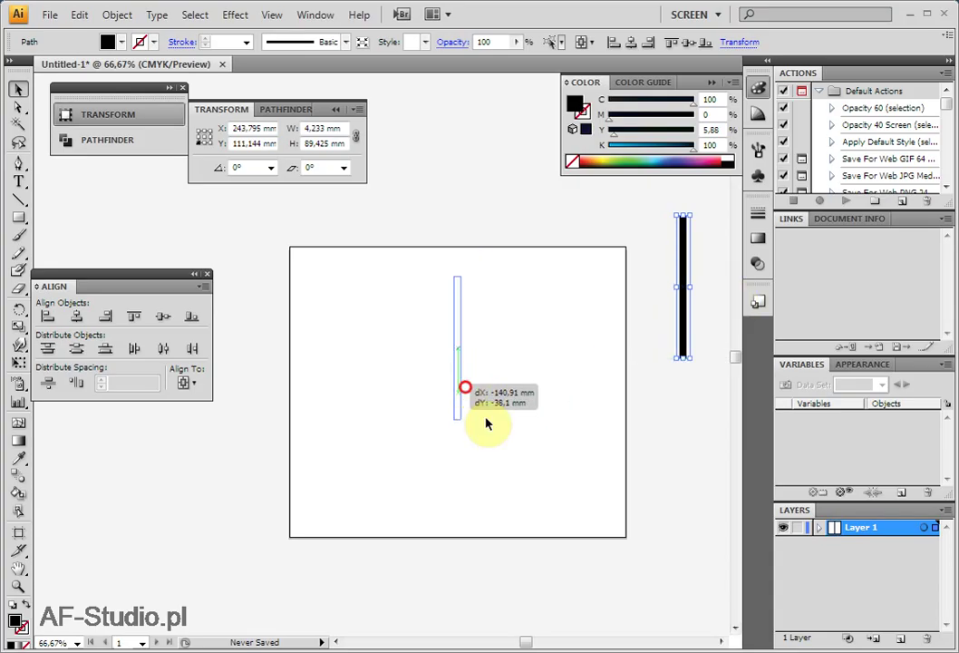
{"action": "mouse_move", "coordinate": [464, 424]}
{"action": "left_mouse_down"}
{"action": "mouse_move", "coordinate": [495, 383]}
{"action": "mouse_move", "coordinate": [472, 363]}
{"action": "left_mouse_up"}
{"action": "left_click", "coordinate": [504, 382]}
{"action": "left_click", "coordinate": [550, 396]}
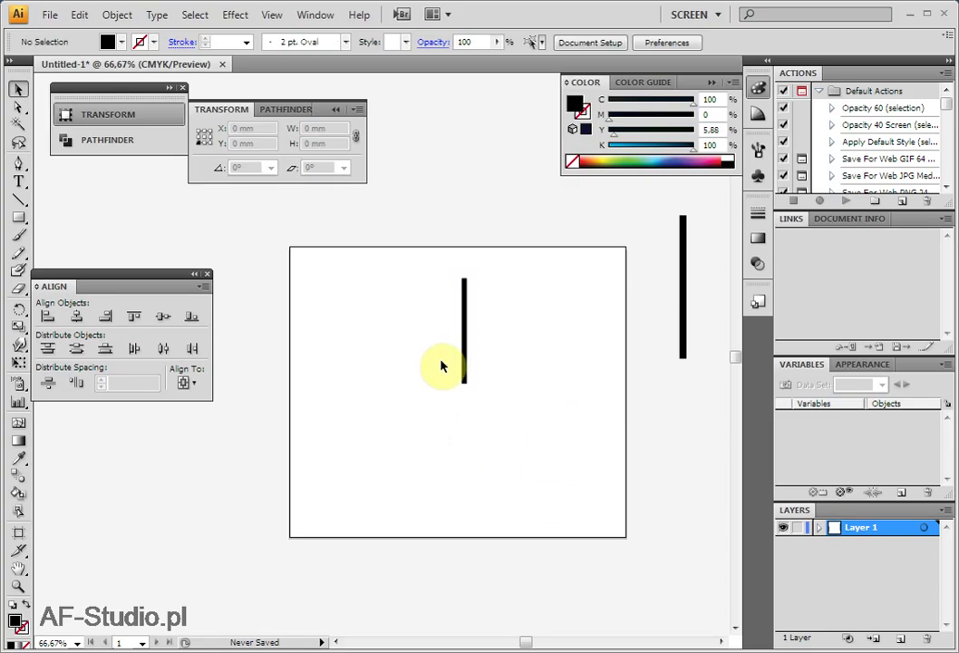
Step: Zoom in to inspect the 3.119 × 65.878 mm short bar, then reselect it
{"action": "key", "text": "z"}
{"action": "left_click_drag", "start_coordinate": [387, 217], "coordinate": [569, 433]}
{"action": "left_click", "coordinate": [519, 429], "text": "alt"}
{"action": "key", "text": "v"}
{"action": "left_click_drag", "start_coordinate": [436, 387], "coordinate": [548, 456]}
{"action": "left_click", "coordinate": [371, 363]}
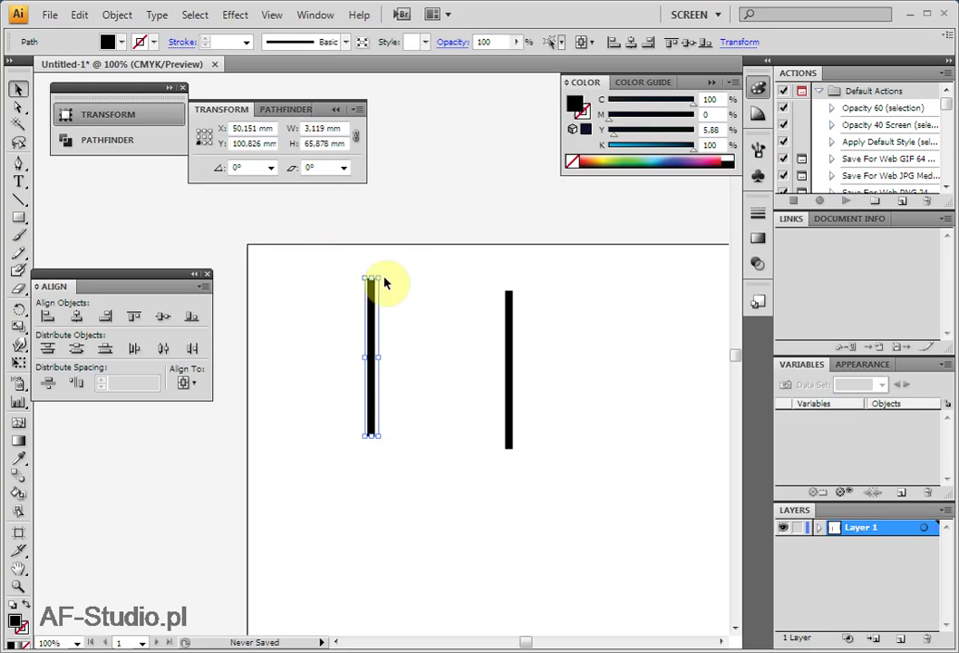
Step: Rotate the short bar 45° and scale it down to fit a 24.709 mm square
{"action": "left_click_drag", "start_coordinate": [384, 272], "coordinate": [308, 296]}
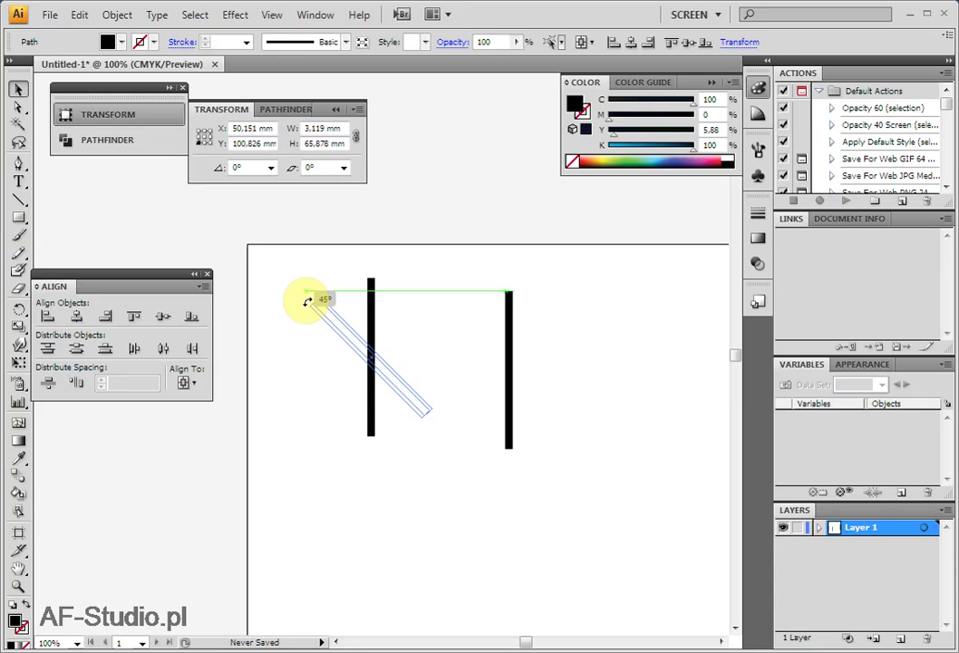
{"action": "mouse_move", "coordinate": [307, 300]}
{"action": "left_mouse_down"}
{"action": "mouse_move", "coordinate": [309, 390]}
{"action": "mouse_move", "coordinate": [350, 420]}
{"action": "mouse_move", "coordinate": [295, 360]}
{"action": "mouse_move", "coordinate": [290, 267]}
{"action": "mouse_move", "coordinate": [294, 379]}
{"action": "mouse_move", "coordinate": [347, 439]}
{"action": "mouse_move", "coordinate": [297, 380]}
{"action": "mouse_move", "coordinate": [272, 308]}
{"action": "mouse_move", "coordinate": [274, 285]}
{"action": "left_mouse_up"}
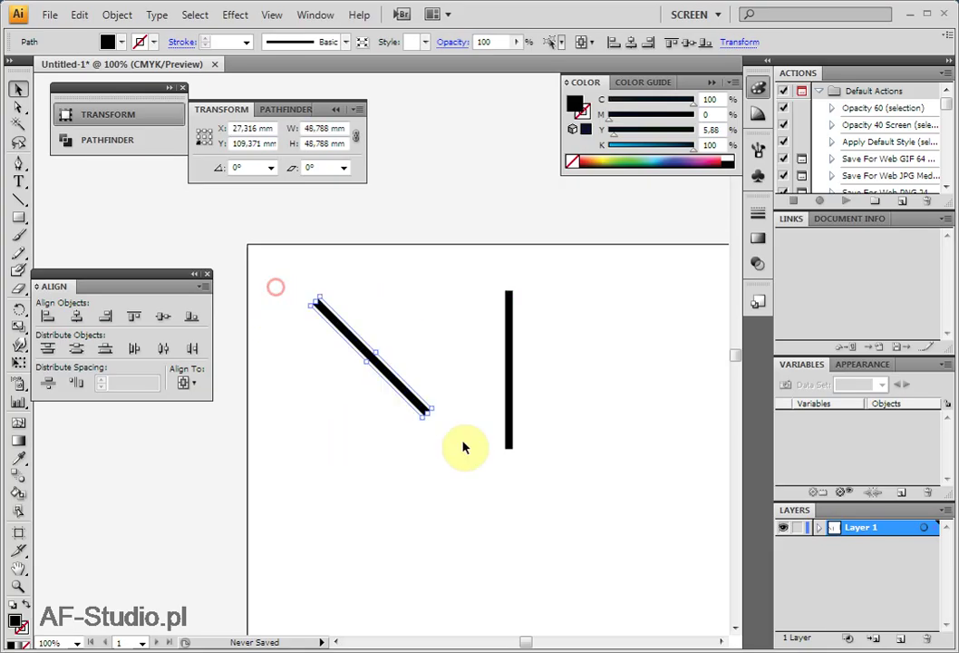
{"action": "left_click_drag", "start_coordinate": [432, 410], "coordinate": [392, 338]}
{"action": "left_click", "coordinate": [431, 416]}
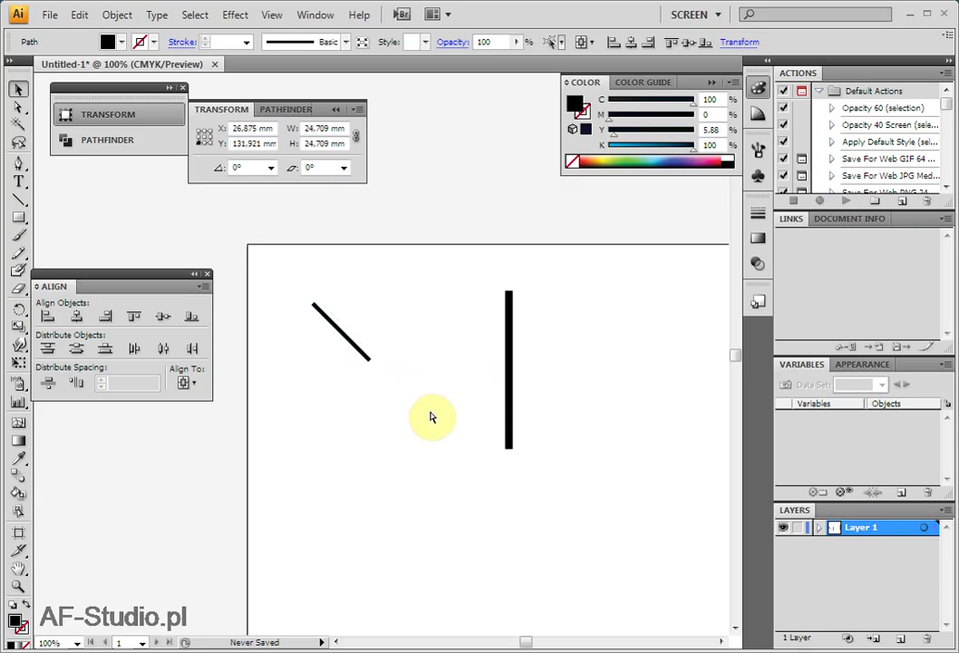
{"action": "key", "text": "ctrl+a"}
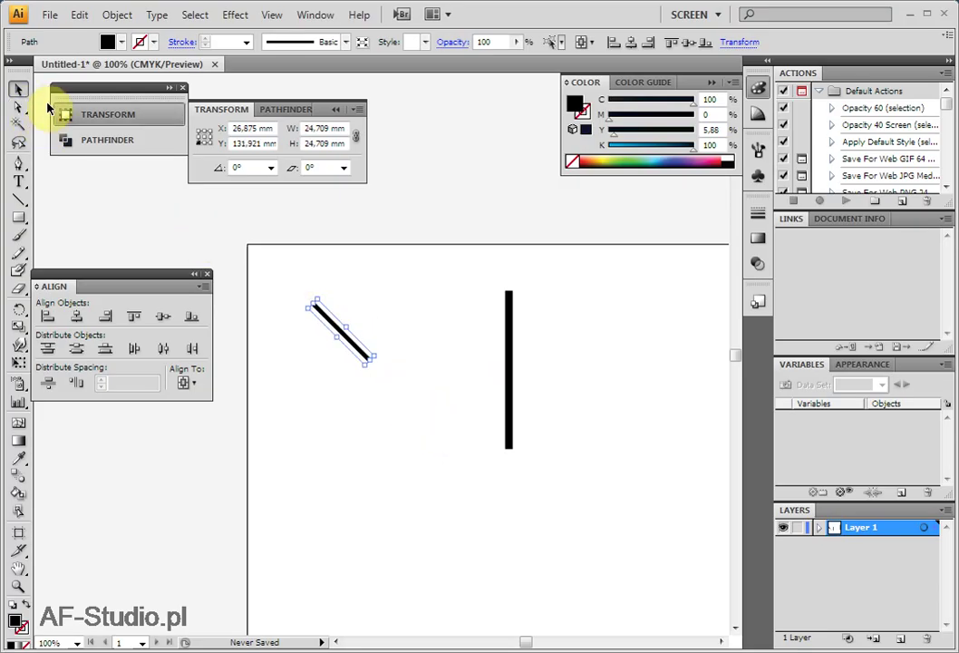
Step: Flip a copy of the diagonal bar horizontally and move it right to form a V
{"action": "left_click", "coordinate": [150, 114]}
{"action": "left_click", "coordinate": [128, 114]}
{"action": "left_click", "coordinate": [358, 109]}
{"action": "left_click", "coordinate": [453, 118]}
{"action": "left_click_drag", "start_coordinate": [261, 352], "coordinate": [370, 355]}
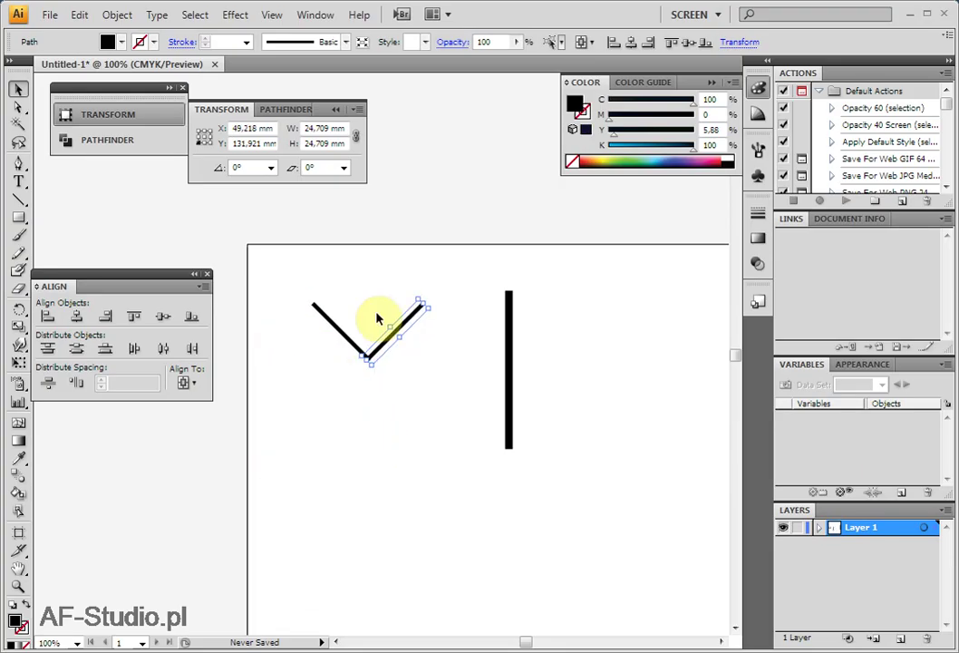
Step: Nudge the right half of the V so its tip meets the left tip
{"action": "left_click", "coordinate": [289, 293]}
{"action": "left_click_drag", "start_coordinate": [271, 276], "coordinate": [435, 404]}
{"action": "left_click_drag", "start_coordinate": [407, 484], "coordinate": [345, 439]}
{"action": "left_click", "coordinate": [418, 366]}
{"action": "left_click_drag", "start_coordinate": [334, 338], "coordinate": [453, 441]}
{"action": "left_click_drag", "start_coordinate": [409, 327], "coordinate": [413, 331]}
Step: Group both halves into a single 47.255 × 24.709 mm V
{"action": "left_click", "coordinate": [413, 460], "text": "ctrl+alt"}
{"action": "left_click", "coordinate": [407, 454], "text": "ctrl+alt"}
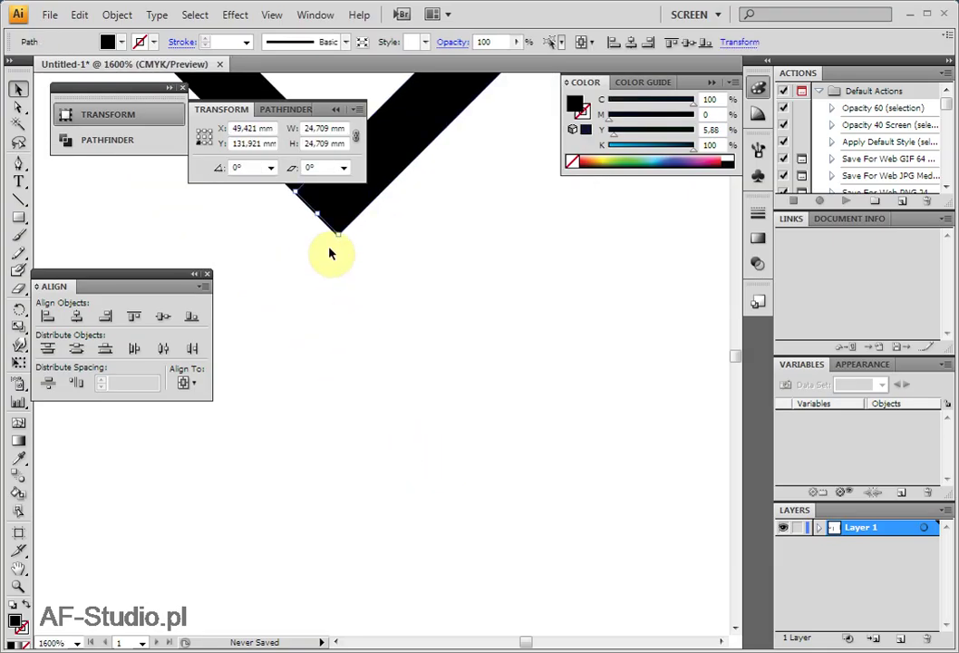
{"action": "left_click", "coordinate": [395, 316], "text": "ctrl+alt"}
{"action": "left_click", "coordinate": [394, 363], "text": "ctrl+alt"}
{"action": "left_click", "coordinate": [390, 406], "text": "ctrl+alt"}
{"action": "left_click", "coordinate": [391, 407], "text": "ctrl+alt"}
{"action": "left_click", "coordinate": [391, 331], "text": "ctrl+alt"}
{"action": "left_click_drag", "start_coordinate": [254, 259], "coordinate": [531, 473]}
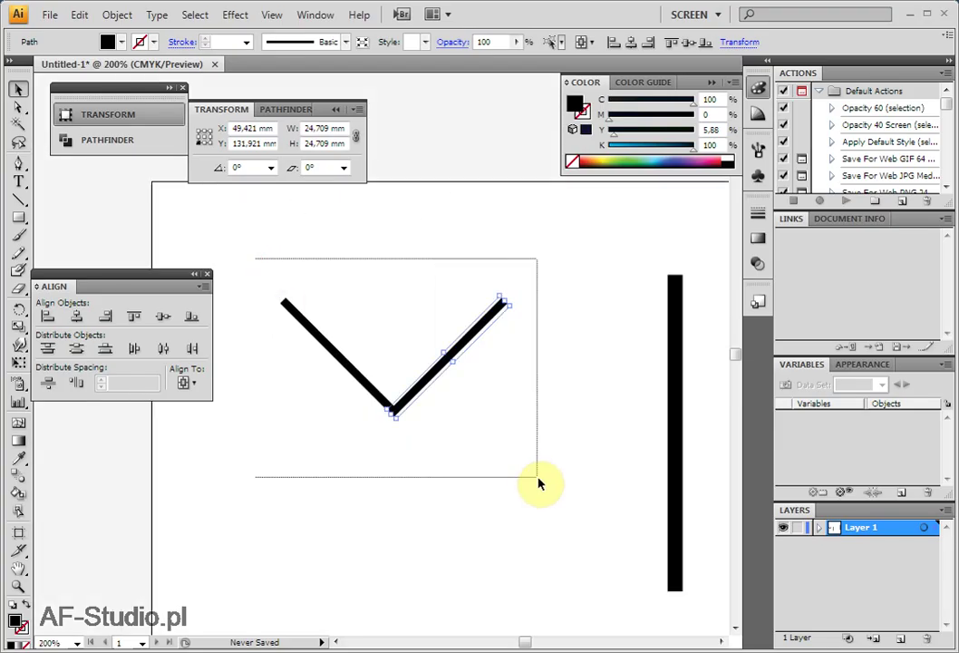
{"action": "key", "text": "ctrl+g"}
{"action": "left_click_drag", "start_coordinate": [456, 480], "coordinate": [379, 436]}
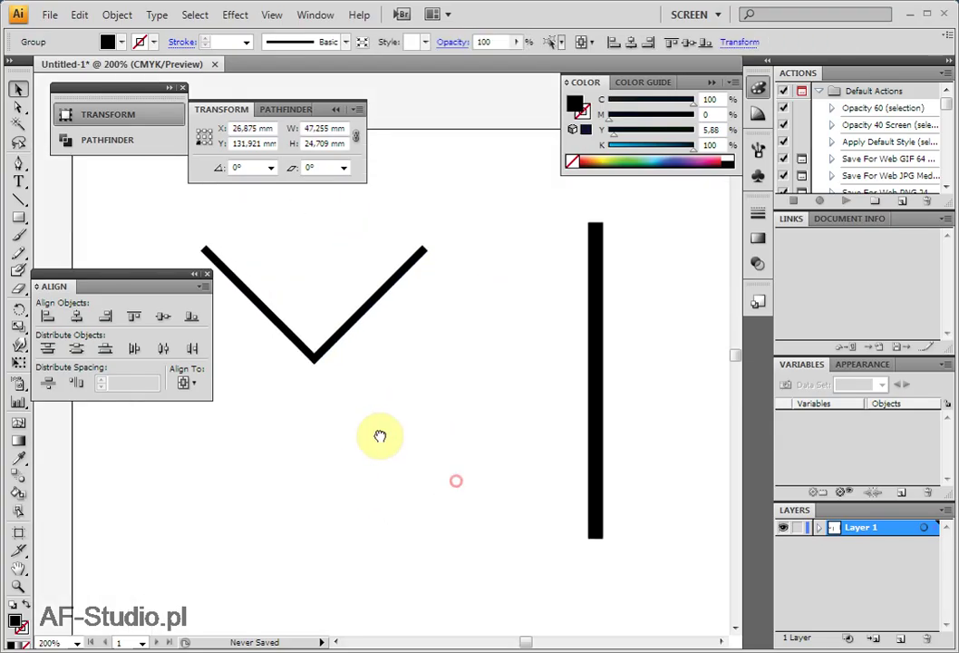
Step: Move the V group onto the top of the vertical stem and shrink it
{"action": "left_click", "coordinate": [421, 443], "text": "ctrl+alt"}
{"action": "left_click", "coordinate": [422, 446], "text": "ctrl+alt"}
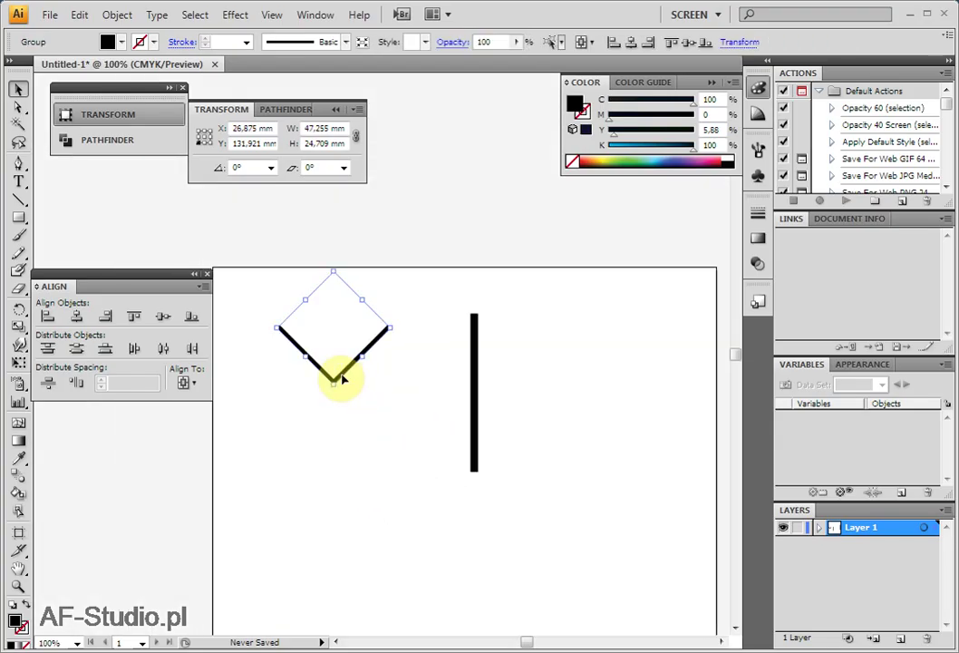
{"action": "left_click_drag", "start_coordinate": [342, 378], "coordinate": [485, 328]}
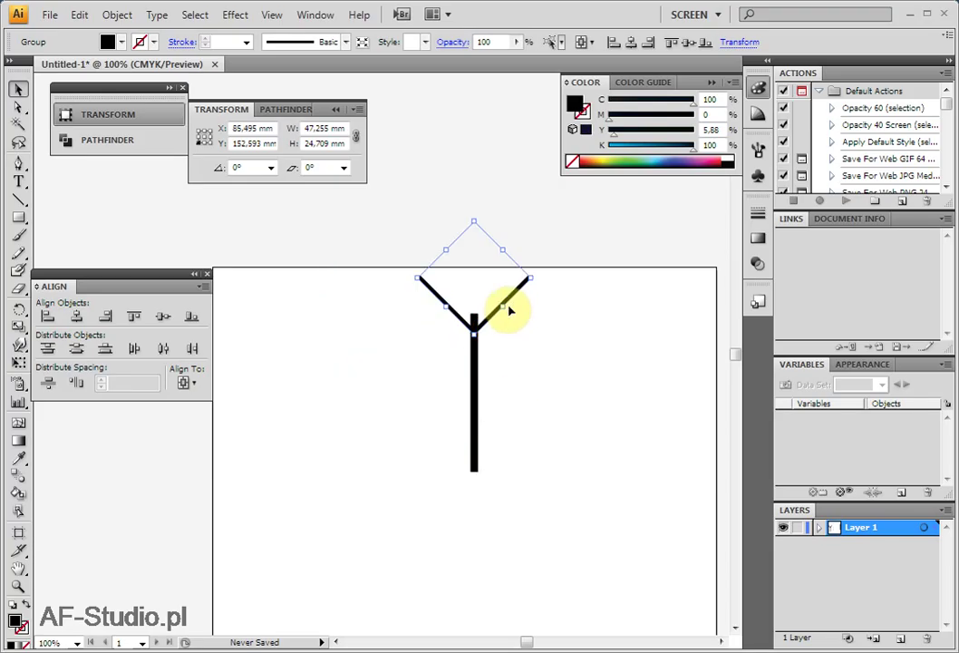
{"action": "mouse_move", "coordinate": [528, 283]}
{"action": "left_mouse_down"}
{"action": "mouse_move", "coordinate": [484, 318]}
{"action": "mouse_move", "coordinate": [482, 371]}
{"action": "mouse_move", "coordinate": [532, 333]}
{"action": "left_mouse_up"}
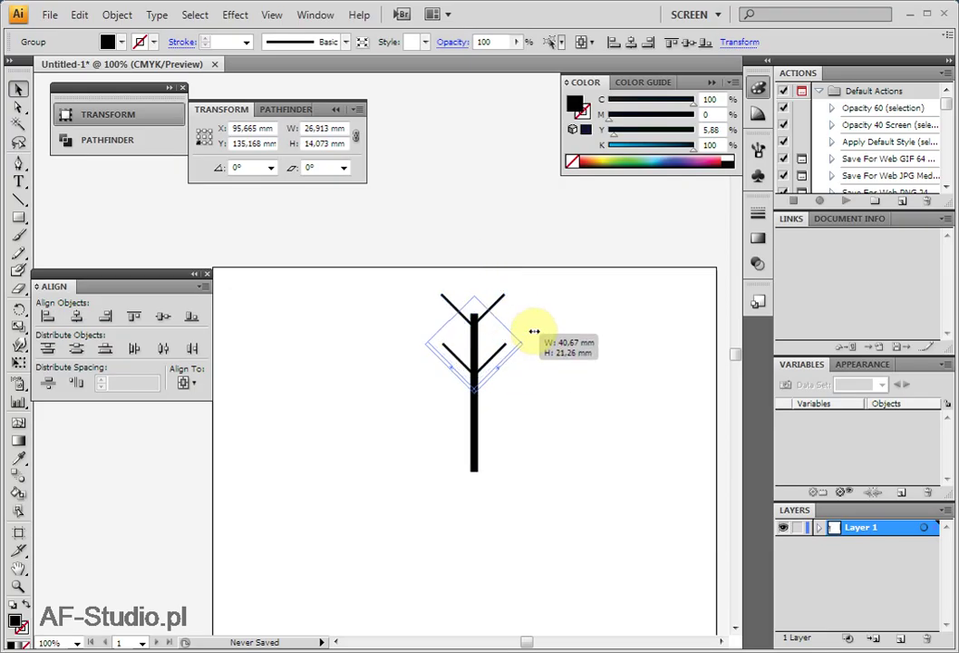
{"action": "left_click", "coordinate": [525, 391]}
Step: Add a copy of the V lower on the stem and lengthen the stem to 88.073 mm
{"action": "mouse_move", "coordinate": [497, 373]}
{"action": "left_mouse_down"}
{"action": "mouse_move", "coordinate": [497, 407]}
{"action": "mouse_move", "coordinate": [545, 370]}
{"action": "mouse_move", "coordinate": [552, 386]}
{"action": "left_mouse_up"}
{"action": "left_click", "coordinate": [574, 437]}
{"action": "left_click_drag", "start_coordinate": [379, 544], "coordinate": [348, 424]}
{"action": "left_click", "coordinate": [442, 352]}
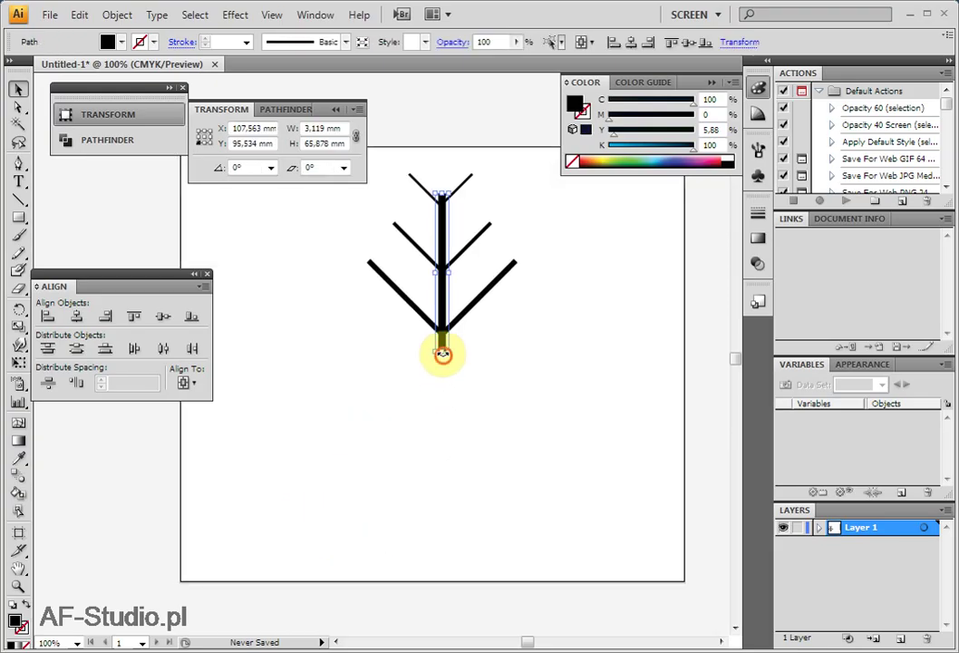
{"action": "left_click_drag", "start_coordinate": [442, 352], "coordinate": [441, 404]}
{"action": "left_click", "coordinate": [492, 441]}
{"action": "left_click_drag", "start_coordinate": [418, 481], "coordinate": [430, 539]}
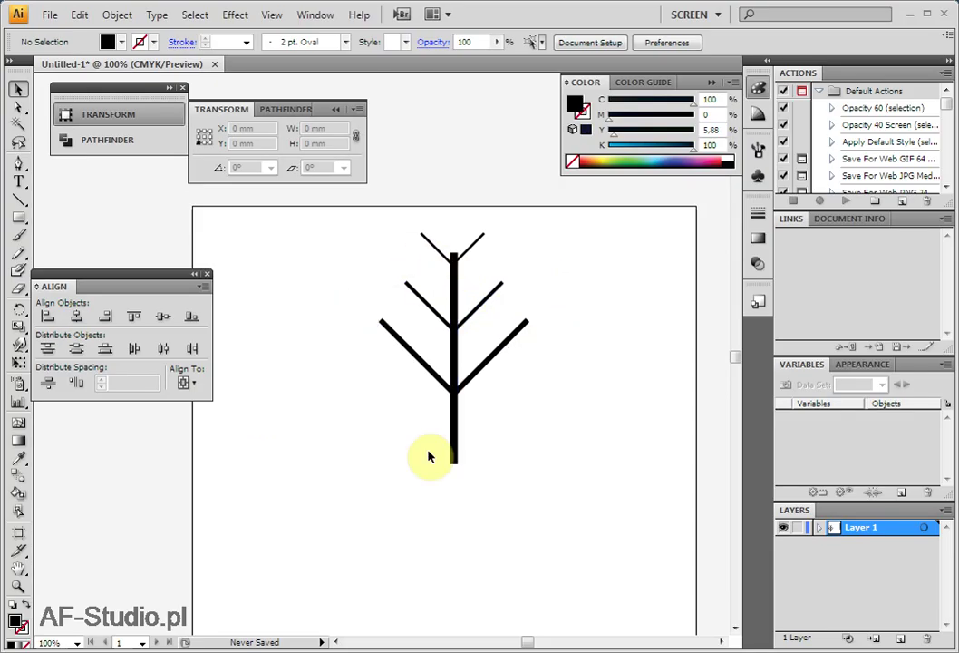
{"action": "mouse_move", "coordinate": [386, 213]}
{"action": "left_mouse_down"}
{"action": "mouse_move", "coordinate": [566, 462]}
{"action": "mouse_move", "coordinate": [542, 467]}
{"action": "left_mouse_up"}
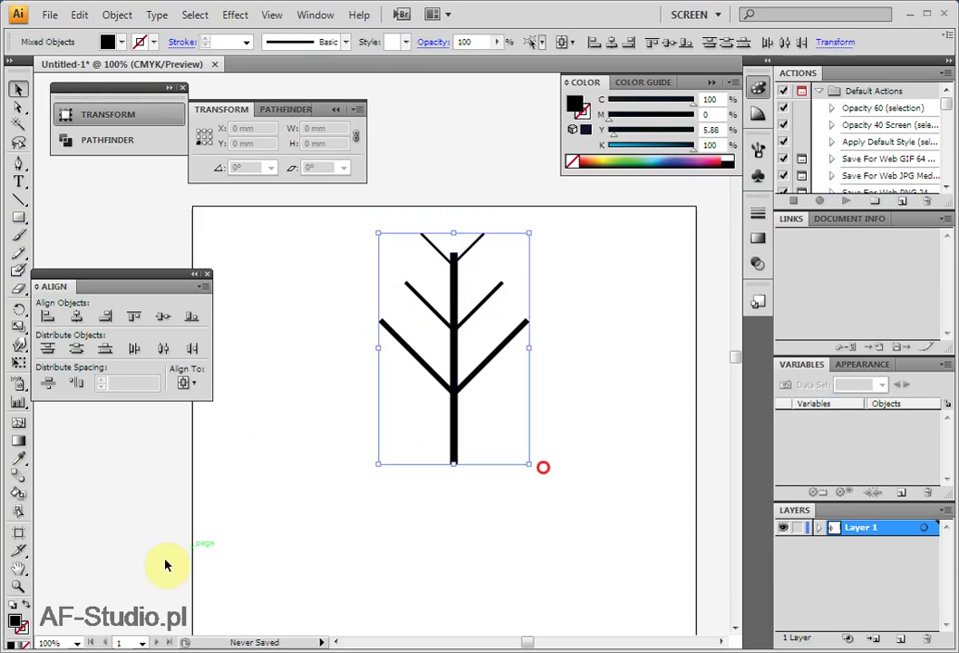
Step: Centre the branches horizontally, aligning relative to the artboard
{"action": "left_click", "coordinate": [78, 320]}
{"action": "left_click", "coordinate": [572, 488]}
{"action": "left_click_drag", "start_coordinate": [374, 578], "coordinate": [431, 533]}
{"action": "left_click", "coordinate": [186, 382]}
{"action": "left_click", "coordinate": [249, 438]}
{"action": "mouse_move", "coordinate": [261, 469]}
{"action": "left_mouse_down"}
{"action": "mouse_move", "coordinate": [341, 531]}
{"action": "mouse_move", "coordinate": [504, 515]}
{"action": "left_mouse_up"}
Step: Group the trunk and all V branches into one 62.728 × 96.446 mm tree
{"action": "left_click_drag", "start_coordinate": [347, 229], "coordinate": [547, 536]}
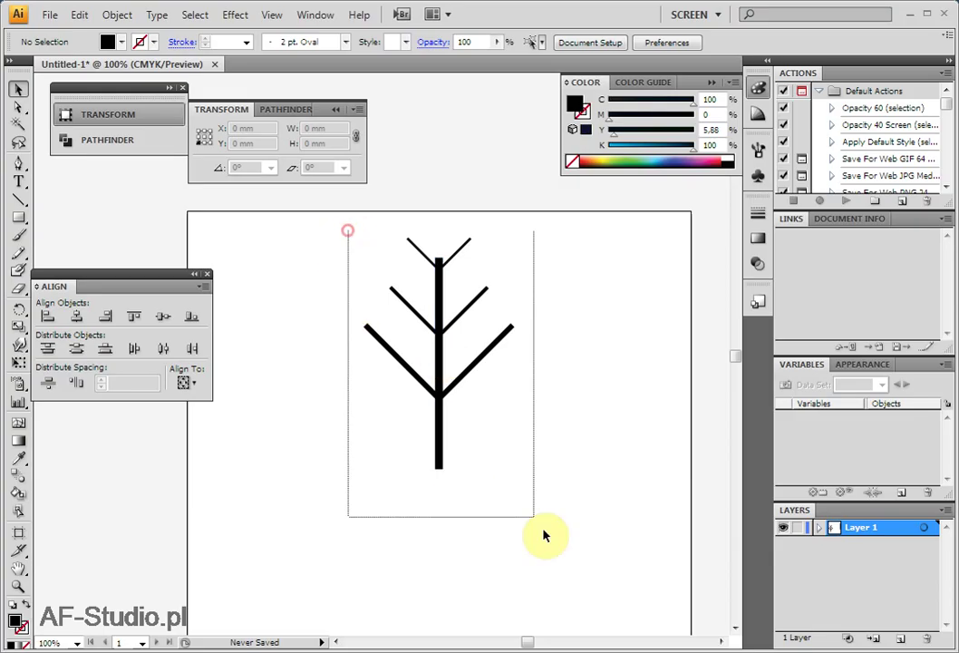
{"action": "key", "text": "ctrl+h"}
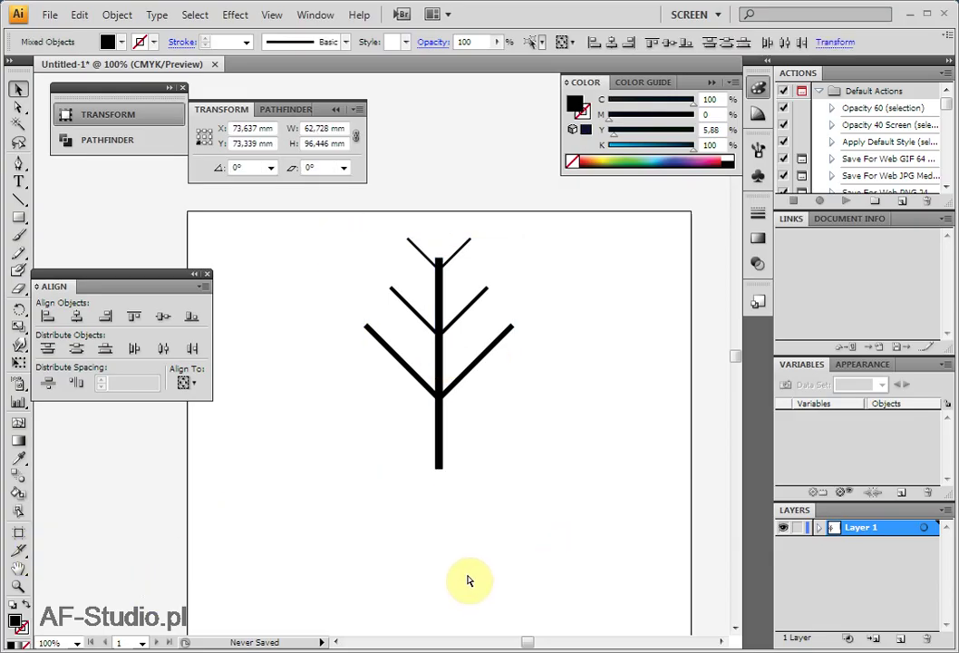
{"action": "key", "text": "ctrl+g"}
Step: Move the tree group down-left, then undo the move
{"action": "left_click_drag", "start_coordinate": [488, 556], "coordinate": [552, 485]}
{"action": "left_click", "coordinate": [342, 439]}
{"action": "left_click_drag", "start_coordinate": [508, 379], "coordinate": [396, 439]}
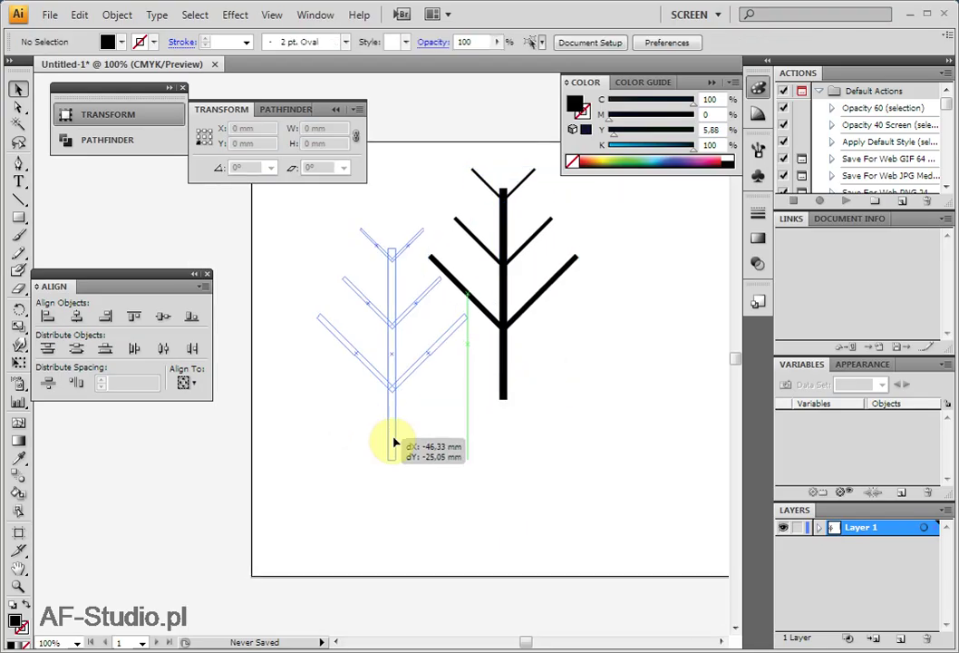
{"action": "key", "text": "ctrl+z"}
Step: Scale the tree to 42.079 × 64.698 mm and nudge it slightly right and up
{"action": "left_click", "coordinate": [524, 488], "text": "ctrl+alt"}
{"action": "left_click_drag", "start_coordinate": [493, 420], "coordinate": [477, 372]}
{"action": "left_click_drag", "start_coordinate": [477, 435], "coordinate": [541, 492]}
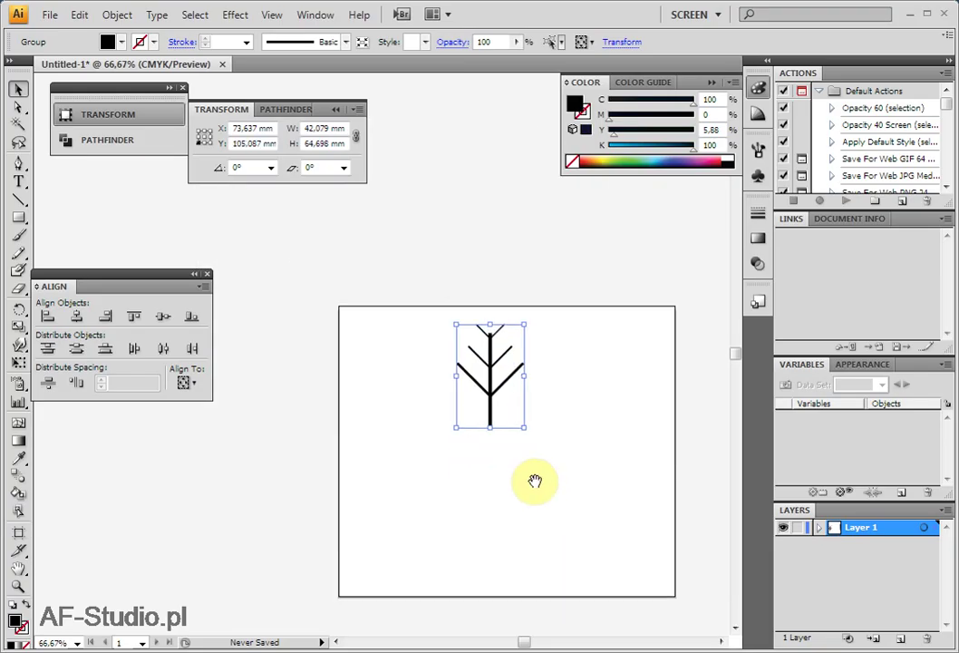
{"action": "left_click_drag", "start_coordinate": [495, 423], "coordinate": [519, 418]}
{"action": "left_click_drag", "start_coordinate": [458, 477], "coordinate": [418, 444]}
{"action": "left_click", "coordinate": [343, 529]}
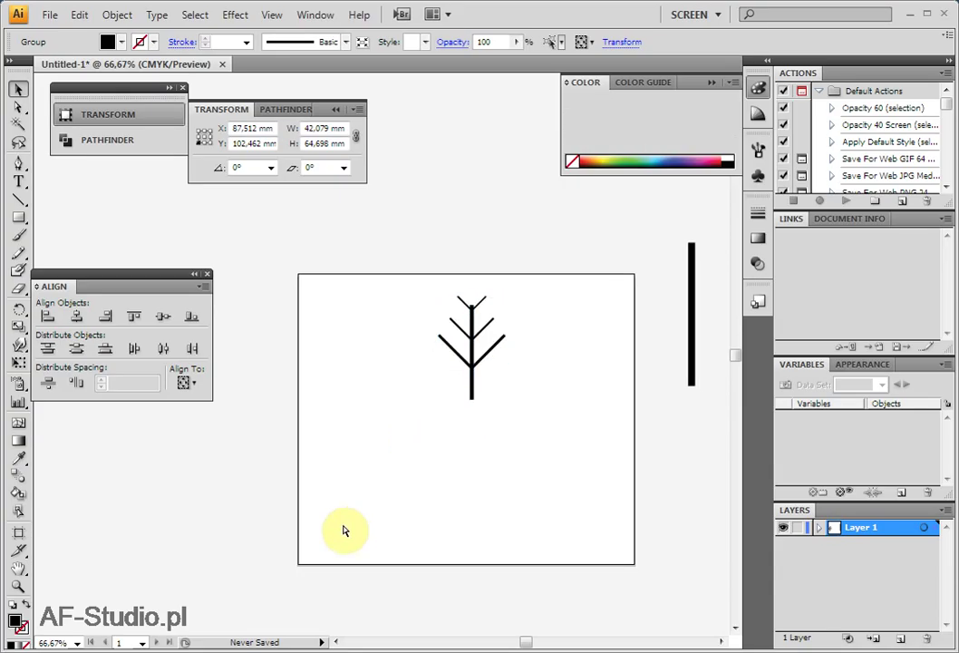
{"action": "left_click", "coordinate": [472, 363]}
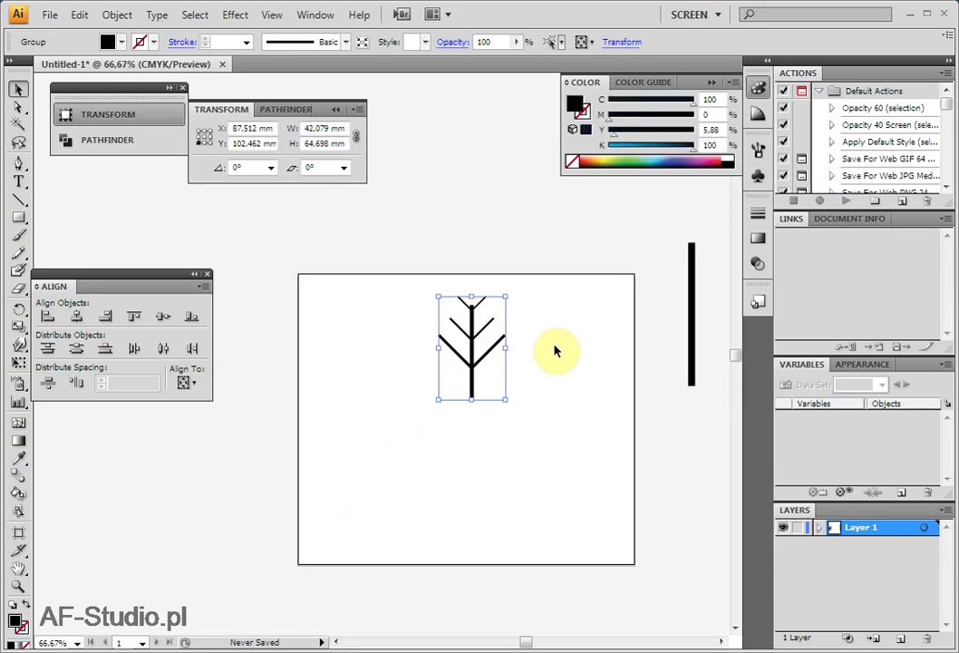
Step: Make a 180° rotated copy of the tree and place it below the original
{"action": "key", "text": "r"}
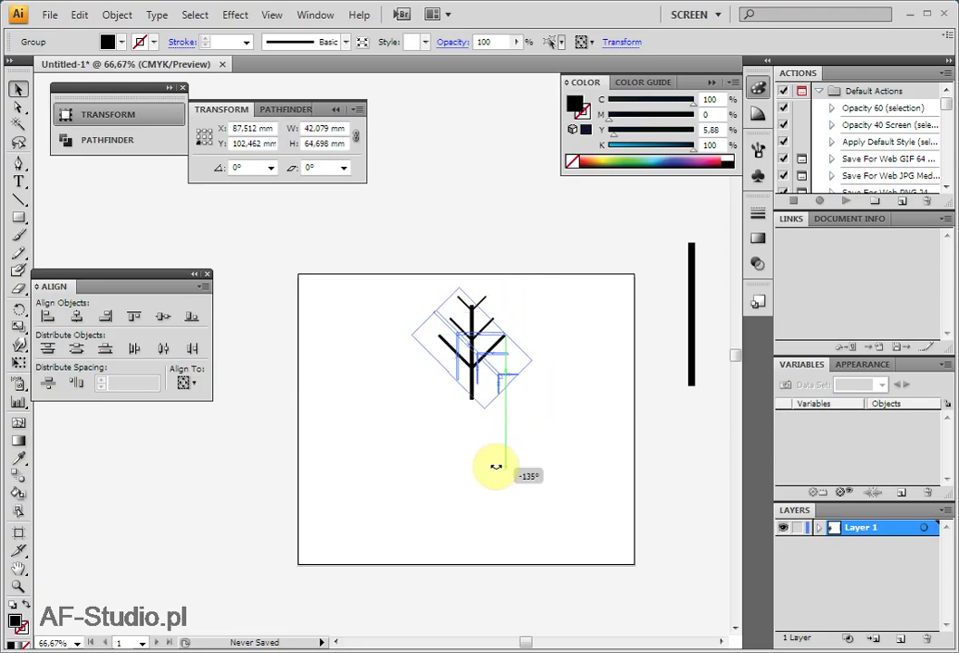
{"action": "left_click_drag", "start_coordinate": [514, 287], "coordinate": [424, 462]}
{"action": "mouse_move", "coordinate": [476, 349]}
{"action": "left_mouse_down"}
{"action": "mouse_move", "coordinate": [475, 465]}
{"action": "mouse_move", "coordinate": [473, 450]}
{"action": "left_mouse_up"}
{"action": "left_click", "coordinate": [565, 417]}
Step: Lower the flipped copy to join the stems into a 42.079 × 127.725 mm arm
{"action": "left_click_drag", "start_coordinate": [364, 255], "coordinate": [574, 552]}
{"action": "left_click_drag", "start_coordinate": [472, 417], "coordinate": [472, 438]}
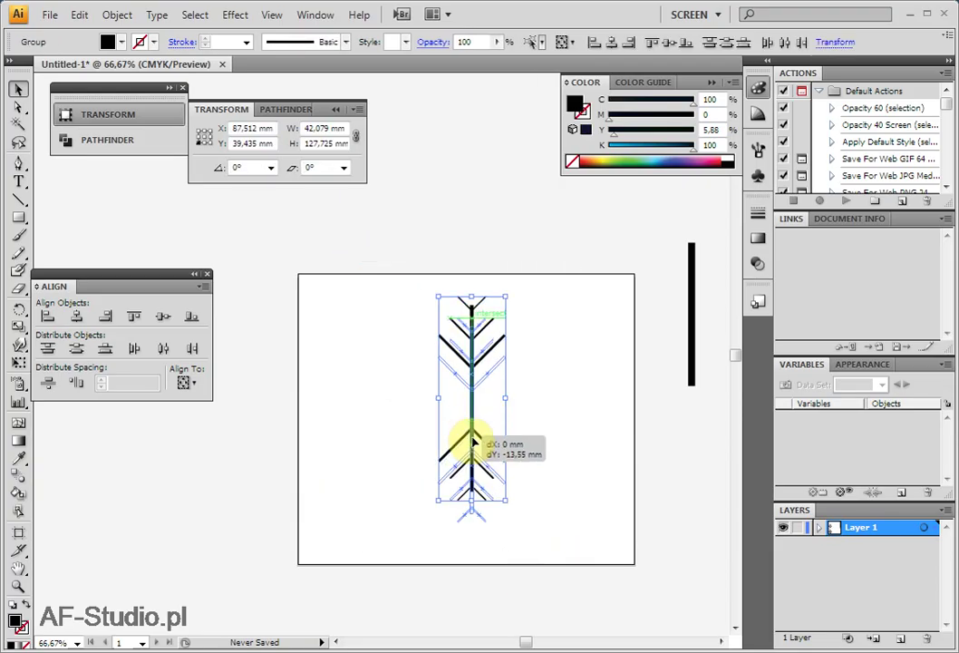
{"action": "key", "text": "ctrl+h"}
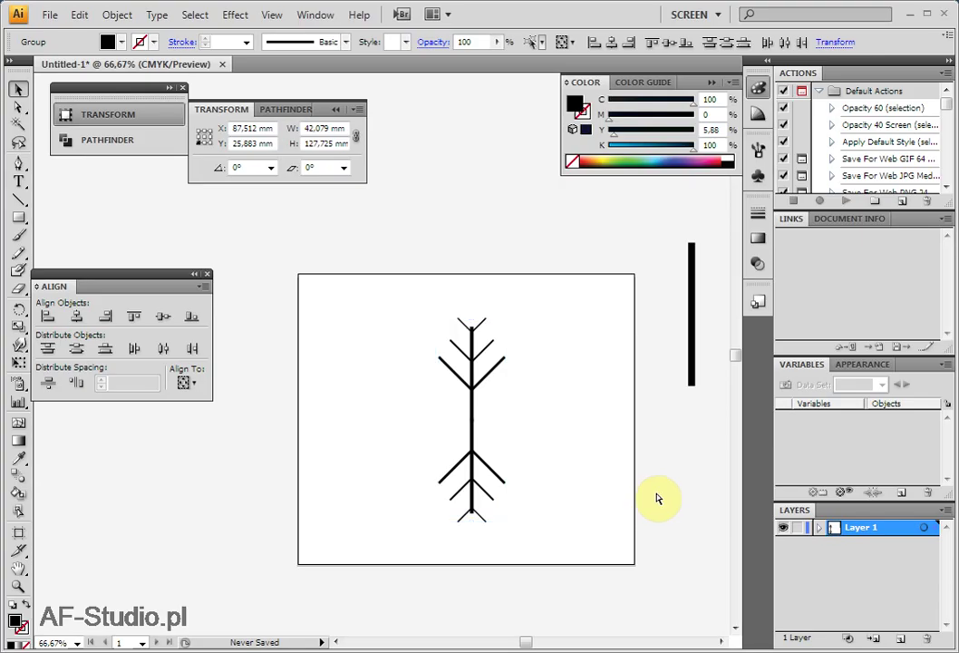
{"action": "key", "text": "ctrl+h"}
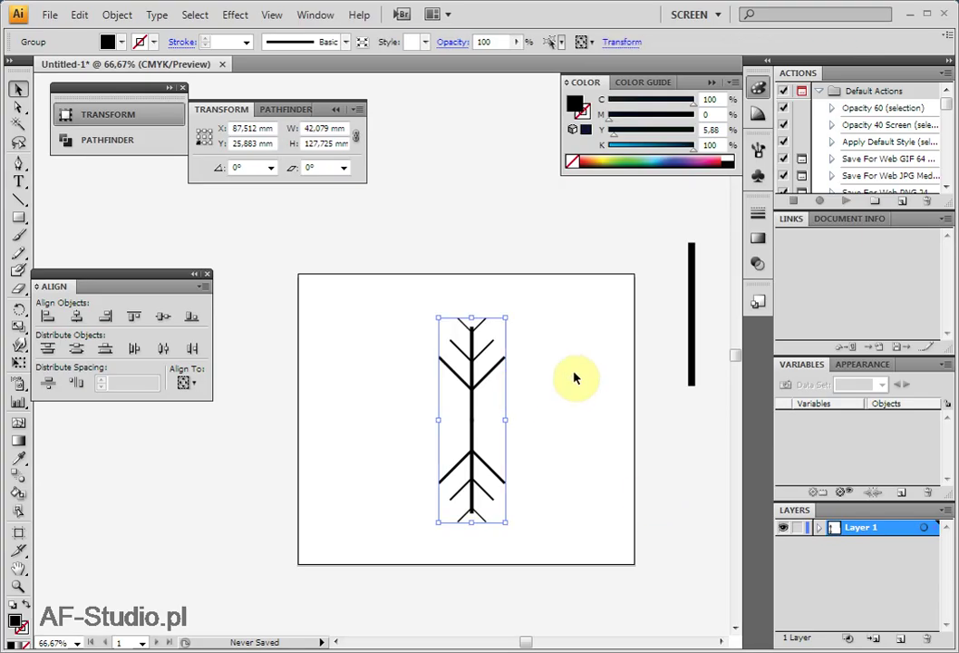
{"action": "left_click", "coordinate": [575, 405]}
{"action": "left_click_drag", "start_coordinate": [481, 389], "coordinate": [457, 380]}
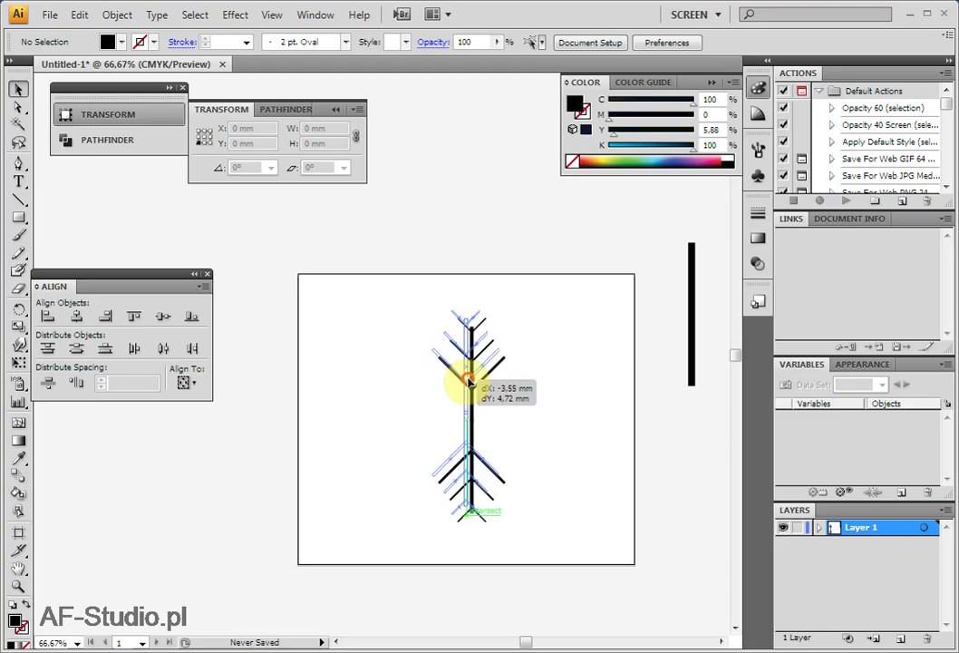
{"action": "key", "text": "ctrl+h"}
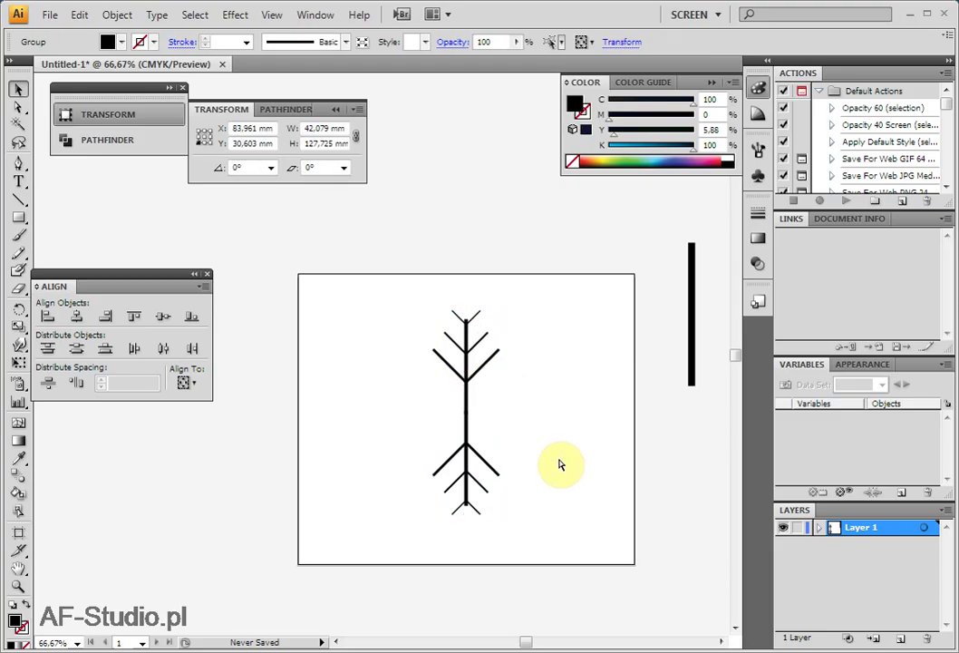
{"action": "key", "text": "ctrl+h"}
{"action": "key", "text": "ctrl+h"}
{"action": "key", "text": "ctrl+h"}
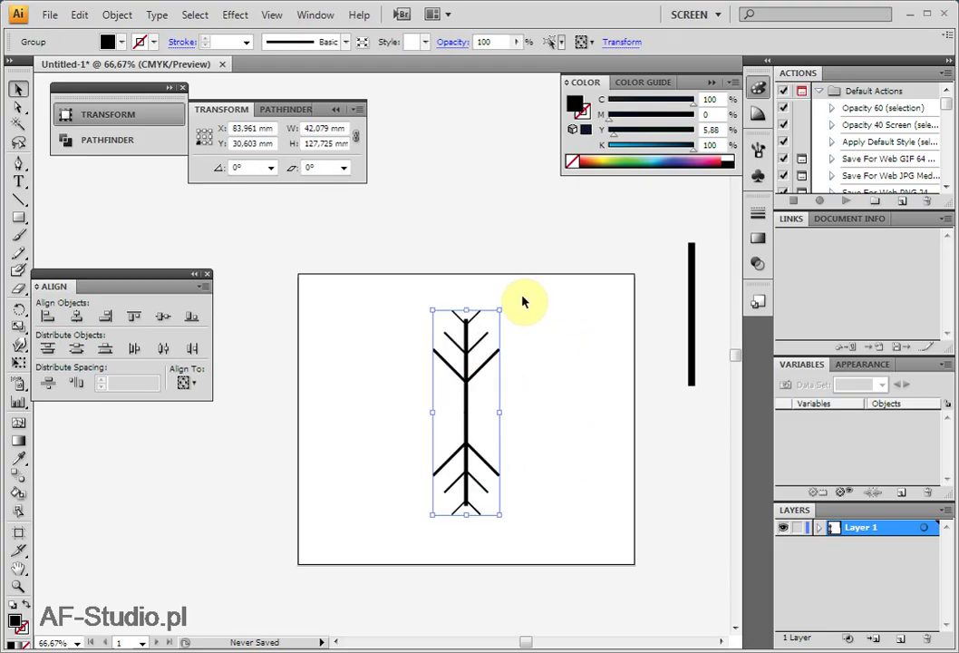
Step: Add copies of the arm rotated 45° and 90° so eight arms cross at the centre
{"action": "left_click_drag", "start_coordinate": [506, 302], "coordinate": [456, 310]}
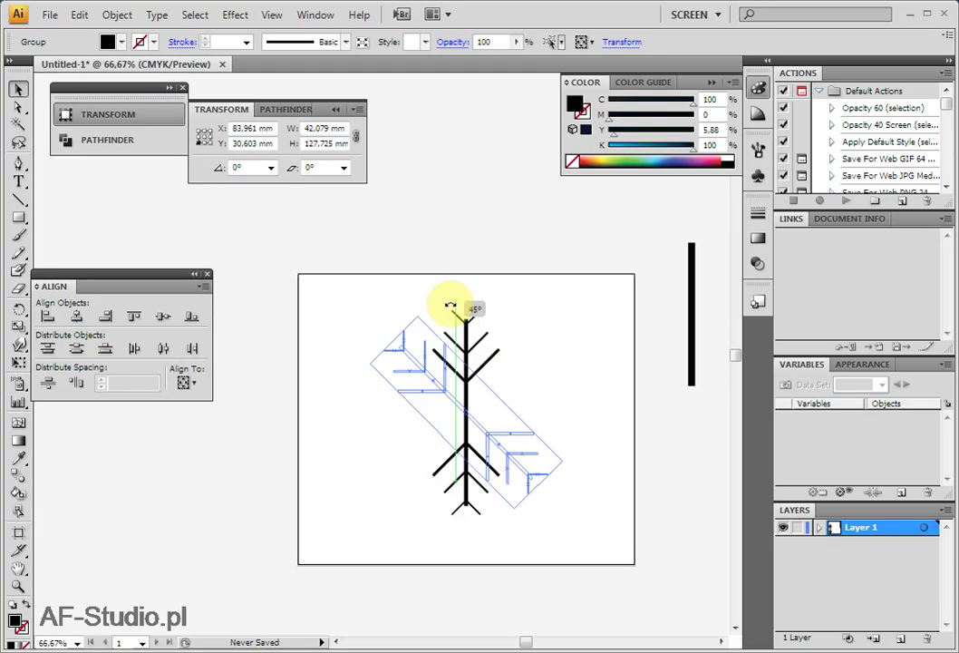
{"action": "left_click", "coordinate": [218, 502]}
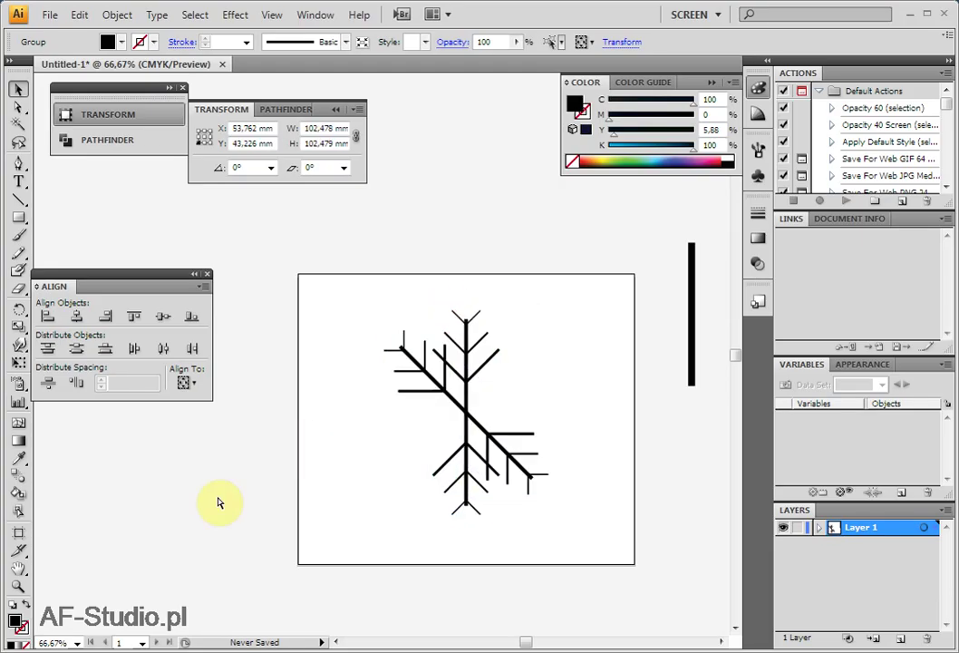
{"action": "left_click", "coordinate": [497, 350]}
{"action": "left_click_drag", "start_coordinate": [554, 324], "coordinate": [499, 278]}
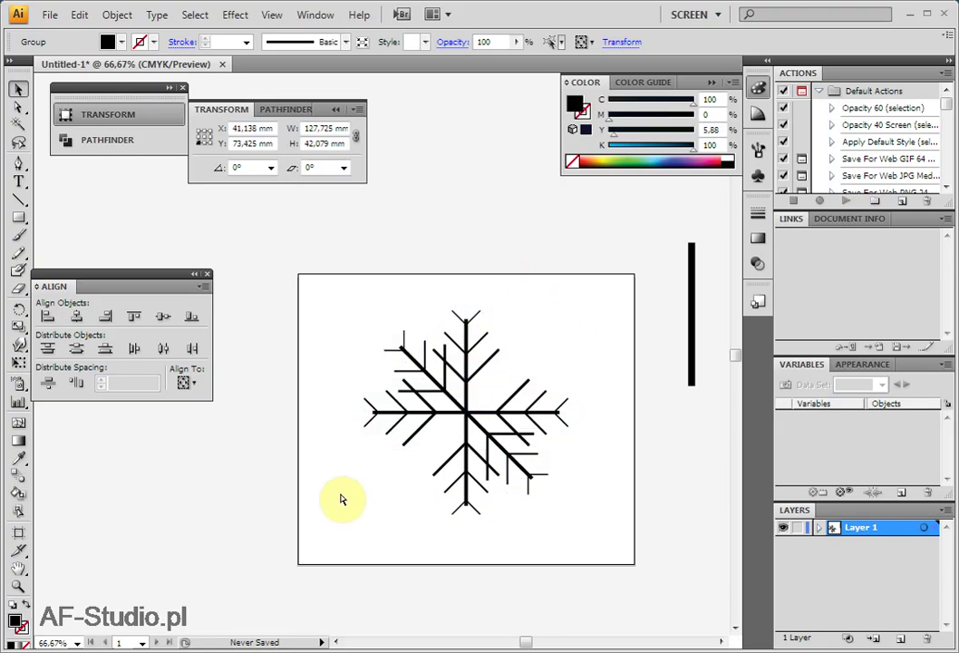
{"action": "left_click", "coordinate": [539, 417]}
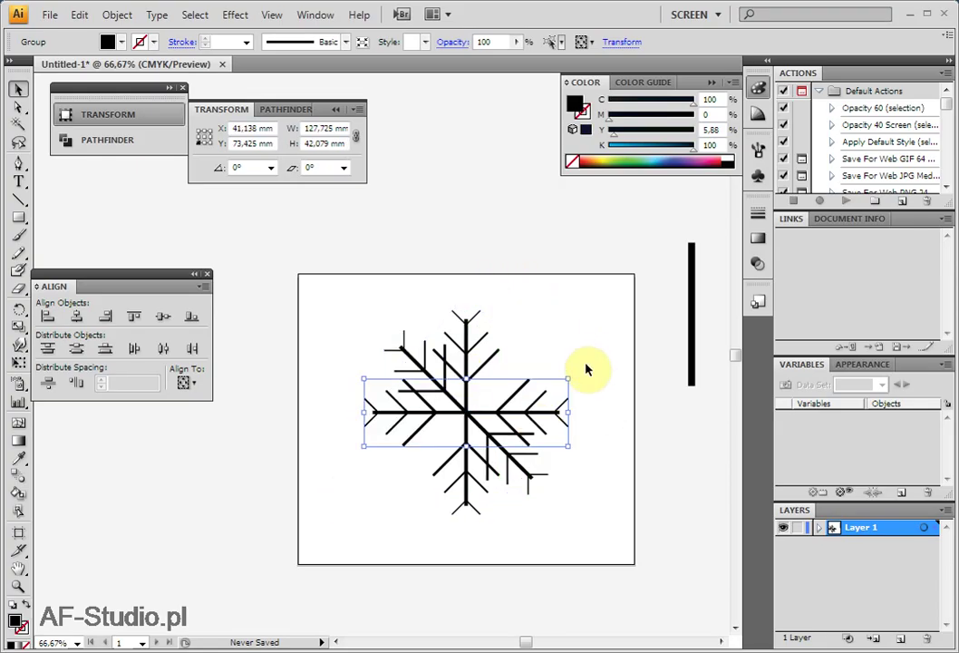
{"action": "left_click_drag", "start_coordinate": [575, 372], "coordinate": [535, 321]}
{"action": "left_click", "coordinate": [411, 549]}
{"action": "left_click_drag", "start_coordinate": [411, 548], "coordinate": [381, 462]}
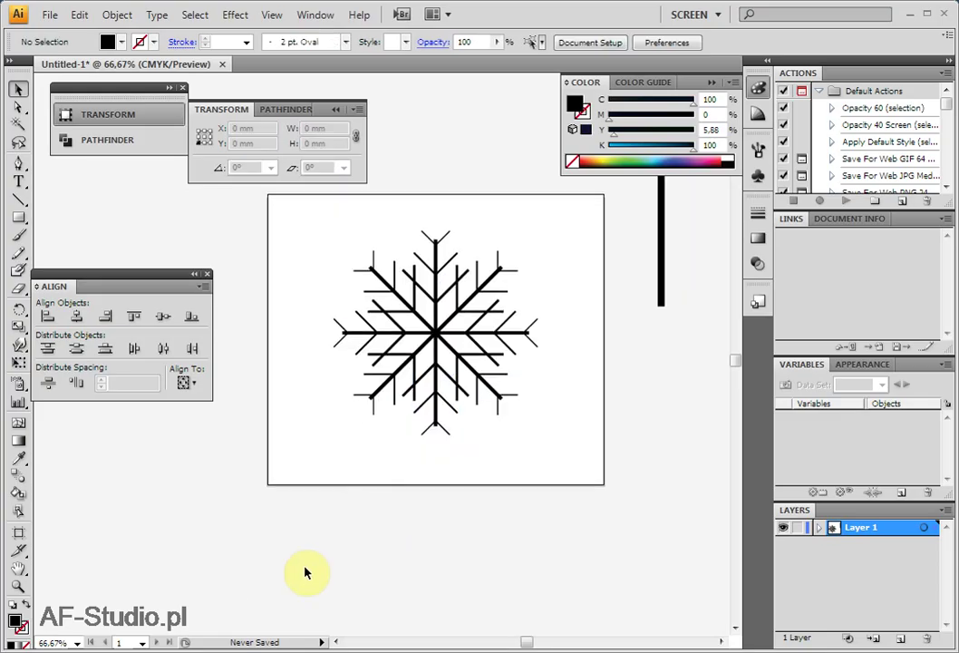
{"action": "left_click", "coordinate": [479, 490]}
Step: Recolour the whole snowflake teal (C81.57, M21.96, Y37.25, K1.16)
{"action": "left_click_drag", "start_coordinate": [422, 187], "coordinate": [421, 380]}
{"action": "mouse_move", "coordinate": [364, 475]}
{"action": "left_mouse_down"}
{"action": "mouse_move", "coordinate": [441, 486]}
{"action": "mouse_move", "coordinate": [478, 555]}
{"action": "left_mouse_up"}
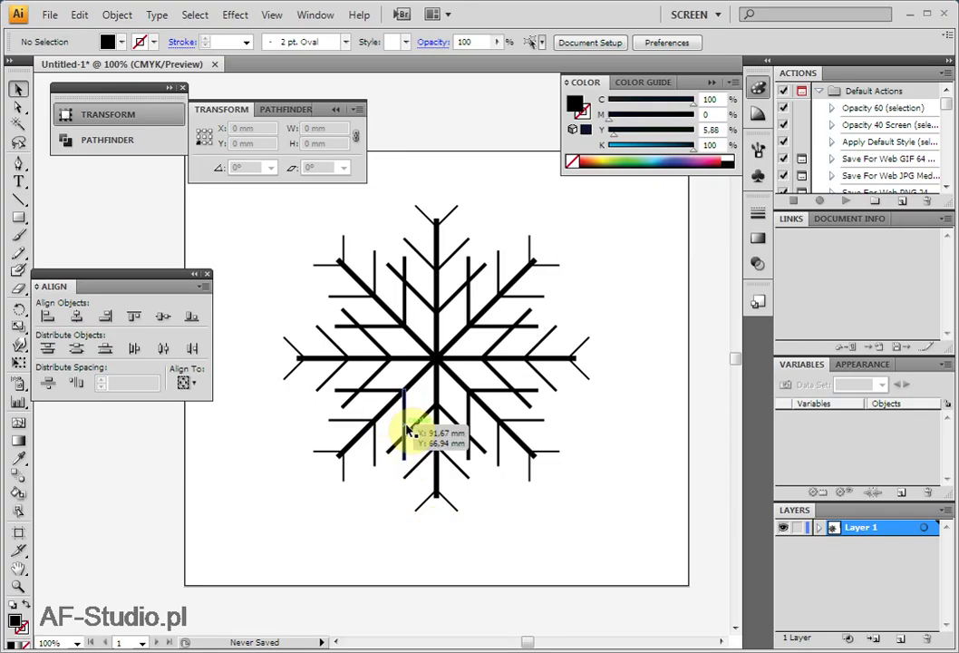
{"action": "left_click", "coordinate": [501, 504], "text": "alt"}
{"action": "left_click_drag", "start_coordinate": [506, 531], "coordinate": [533, 566]}
{"action": "left_click_drag", "start_coordinate": [281, 249], "coordinate": [485, 481]}
{"action": "left_click_drag", "start_coordinate": [641, 163], "coordinate": [658, 161]}
{"action": "left_click", "coordinate": [606, 398]}
{"action": "left_click_drag", "start_coordinate": [454, 514], "coordinate": [486, 558]}
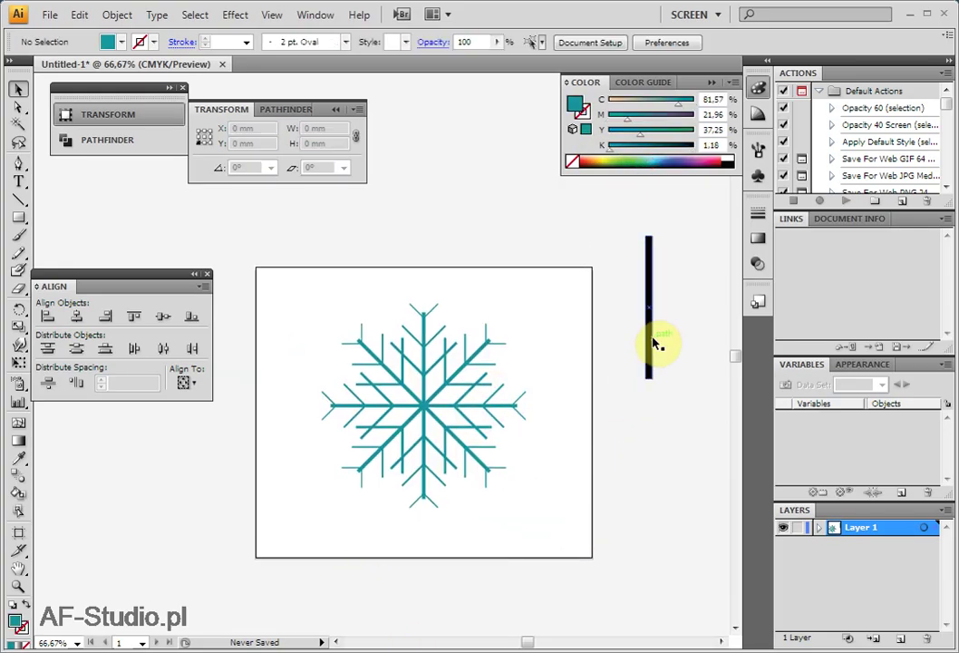